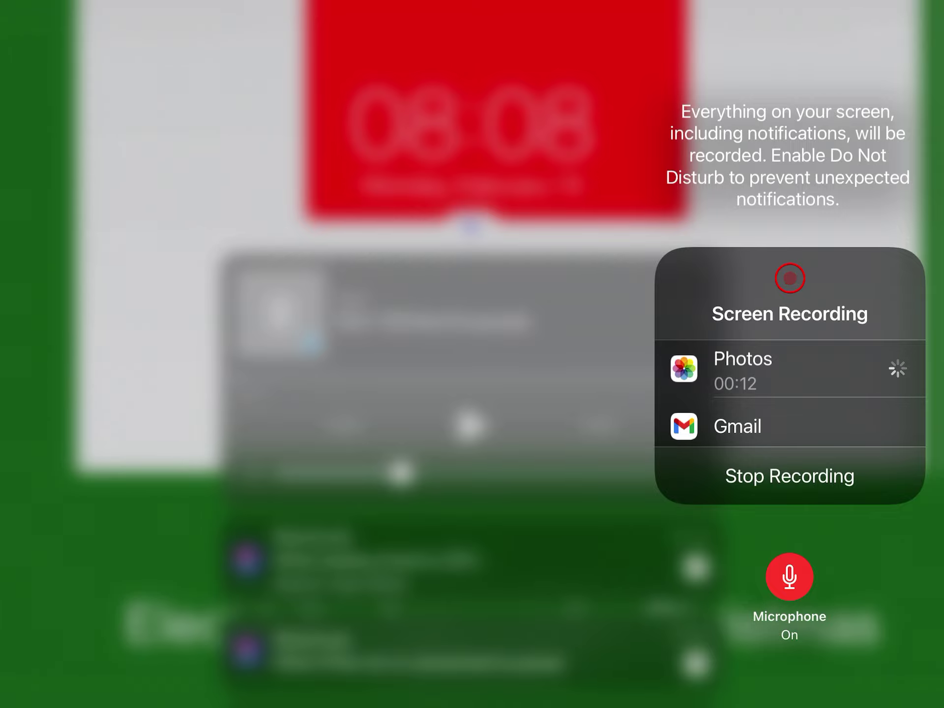
Close the Screen Recording panel and Control Center, then return to the Algodoo 172 scene.
left_click(472, 355)
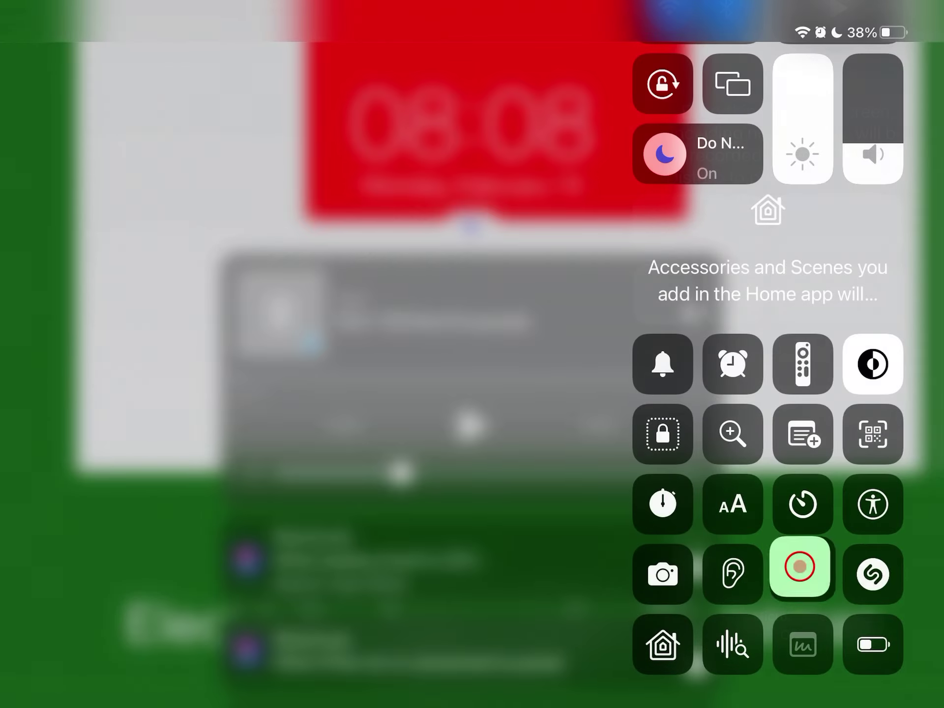
left_click(472, 354)
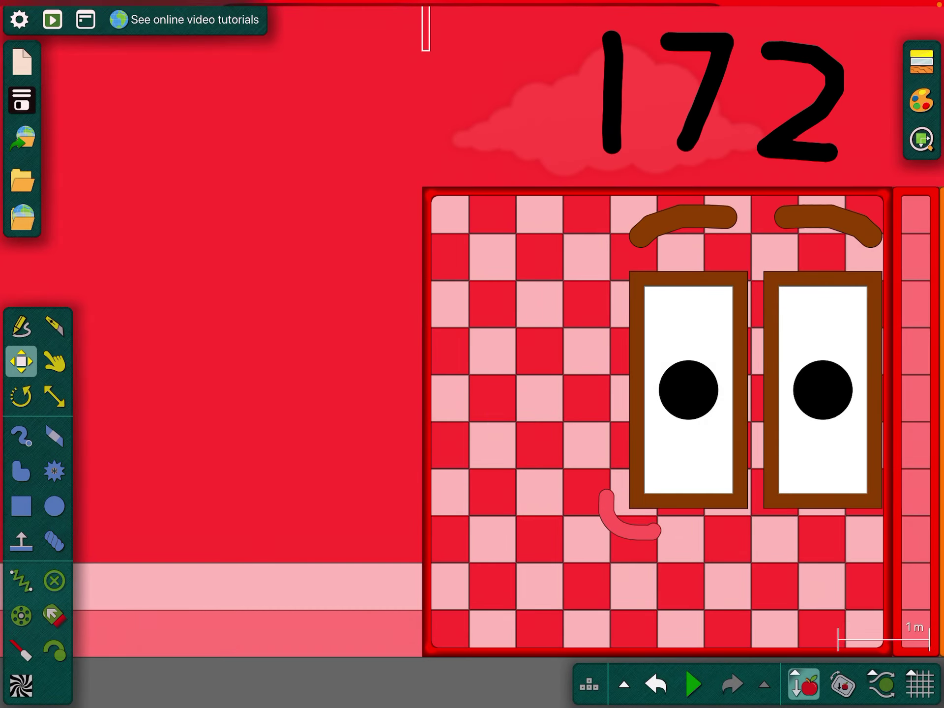
left_click(59, 707)
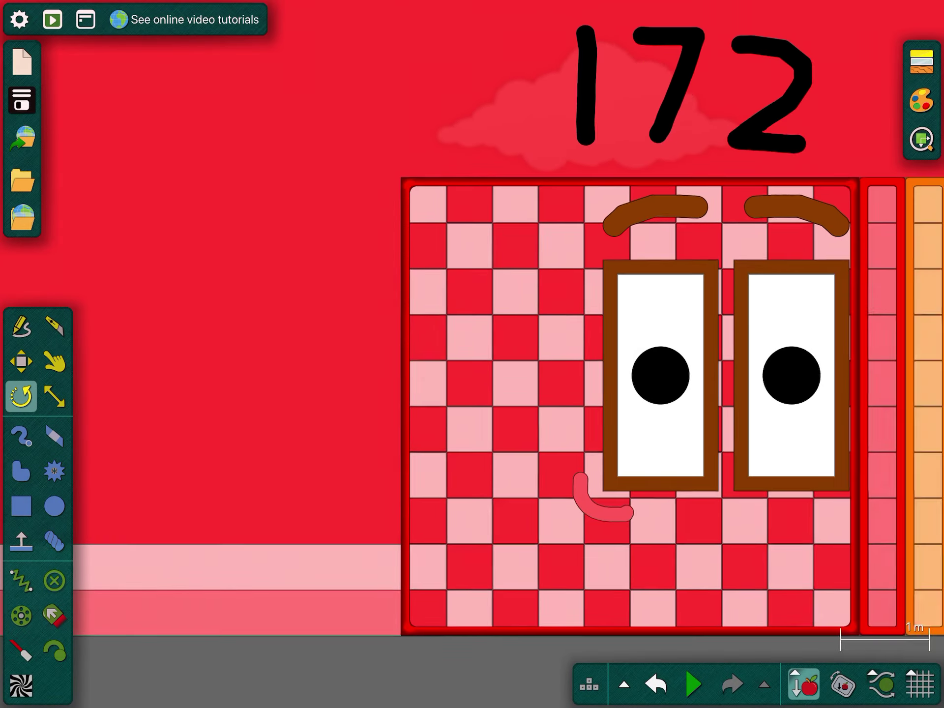
Rotate the 172 character group and shift the 172.125 group sideways.
left_click_drag(516, 385, 487, 384)
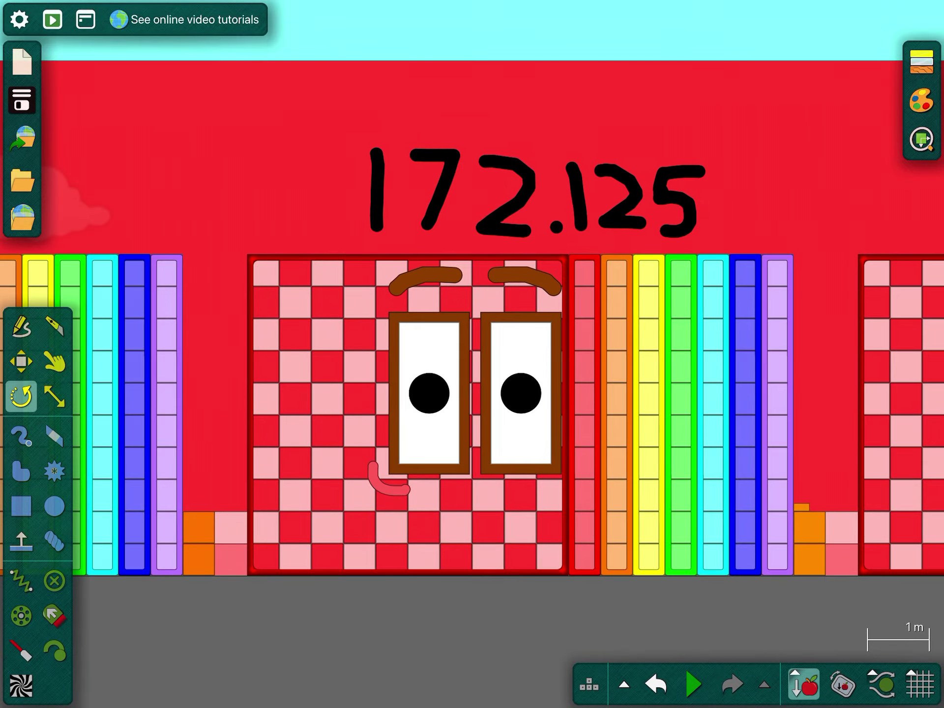
left_click(22, 361)
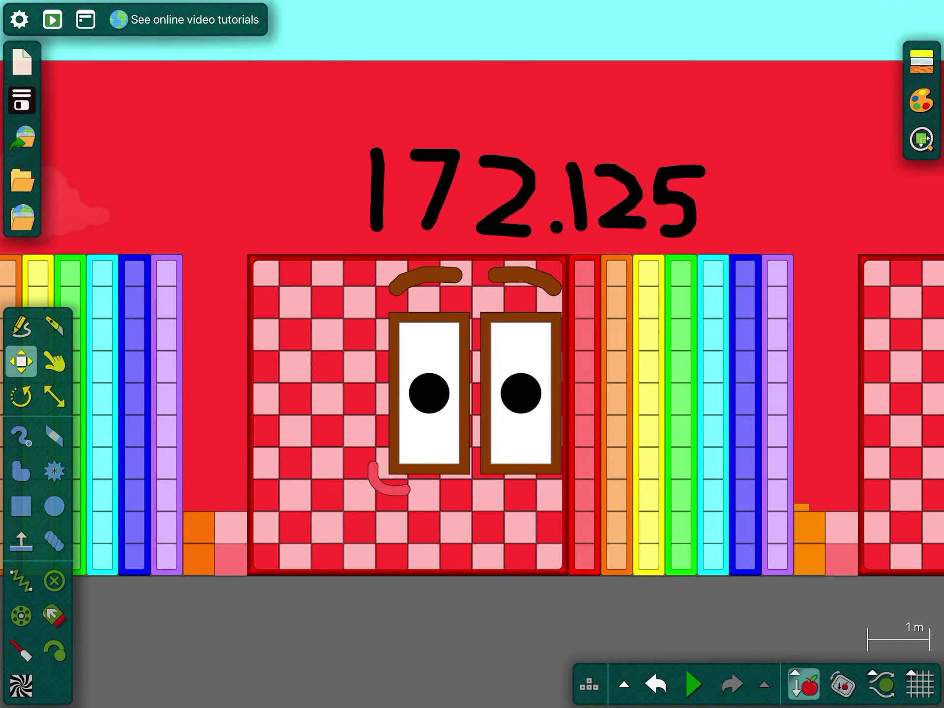
mouse_move(414, 413)
left_mouse_down()
mouse_move(472, 420)
mouse_move(317, 409)
mouse_move(402, 417)
left_mouse_up()
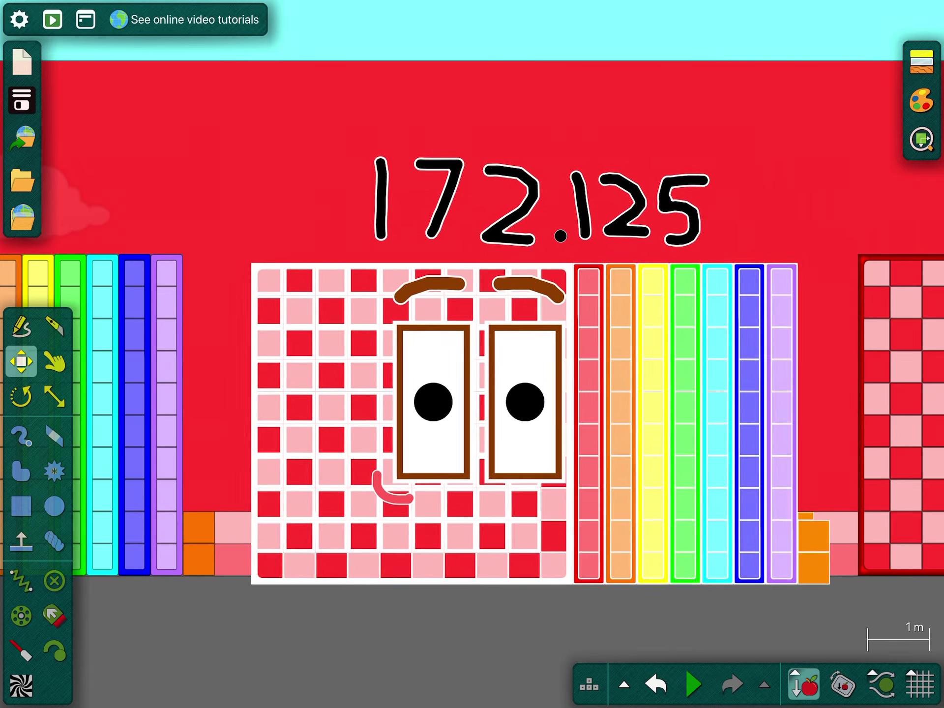
scroll(473, 369, "down", 3)
scroll(472, 370, "up", 3)
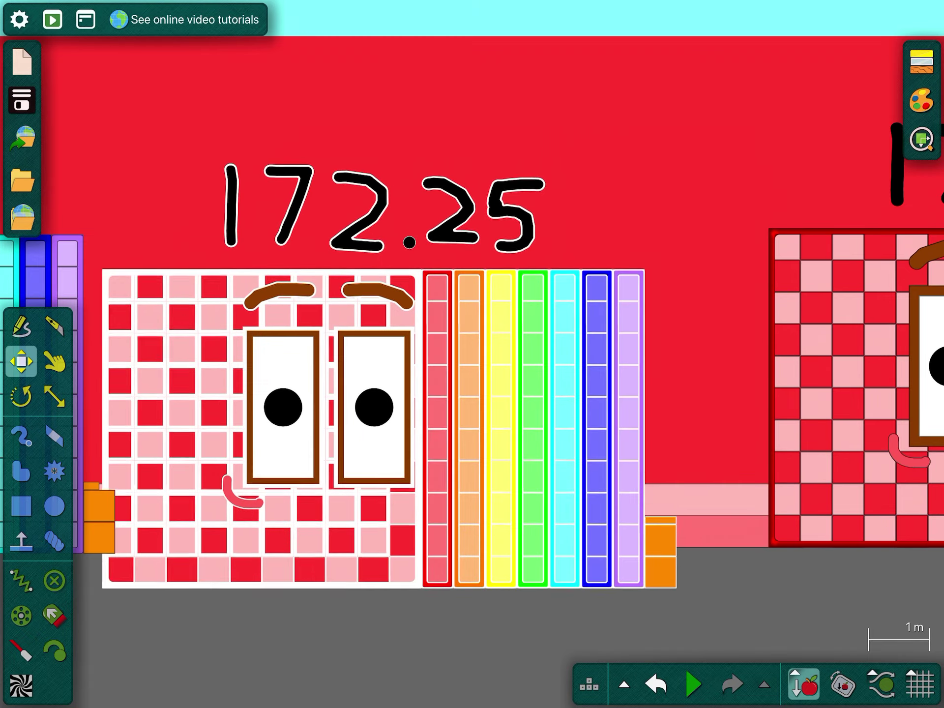
Move the 172.25 character around the gaps and reposition the 172.5 character.
mouse_move(369, 428)
left_mouse_down()
mouse_move(417, 395)
mouse_move(435, 434)
left_mouse_up()
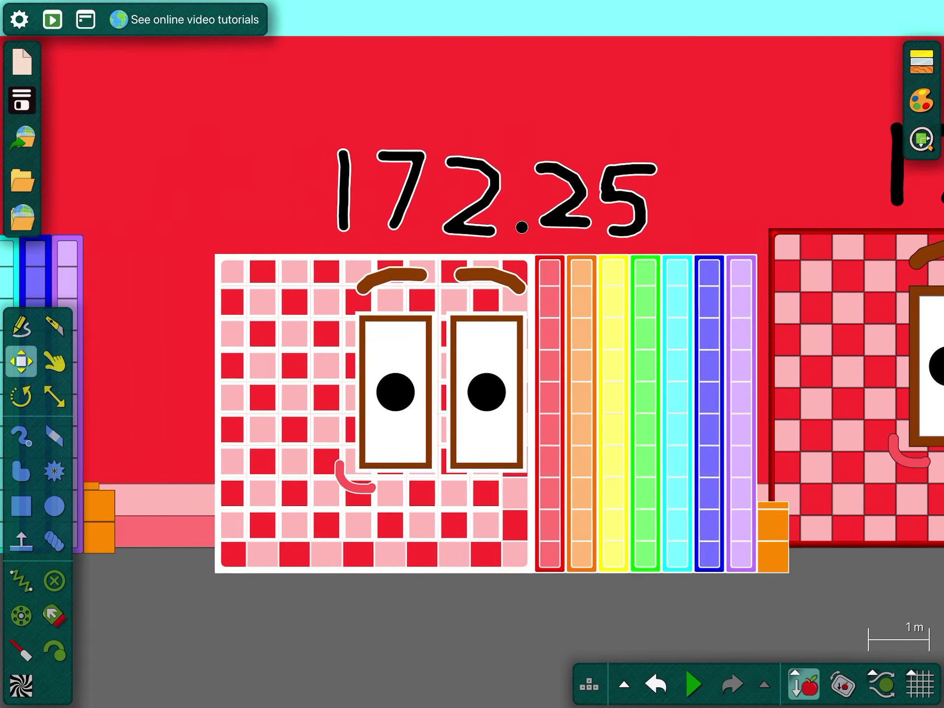
mouse_move(369, 413)
left_mouse_down()
mouse_move(414, 399)
mouse_move(491, 487)
mouse_move(609, 413)
mouse_move(517, 413)
left_mouse_up()
scroll(472, 369, "right", 5)
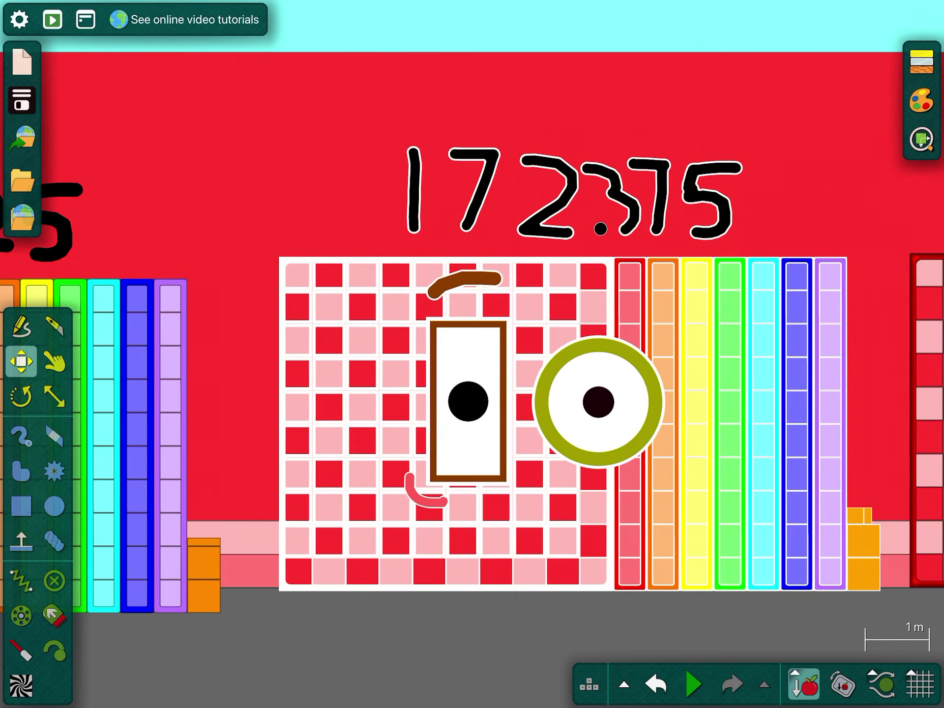
scroll(473, 369, "right", 5)
scroll(473, 369, "right", 5)
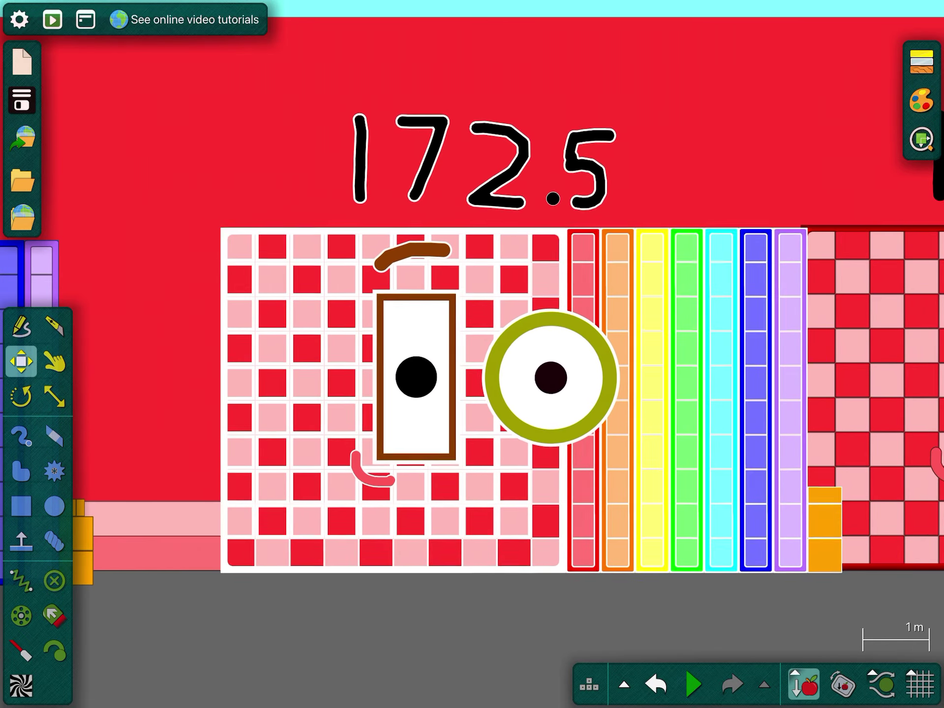
mouse_move(444, 413)
left_mouse_down()
mouse_move(324, 413)
mouse_move(383, 399)
left_mouse_up()
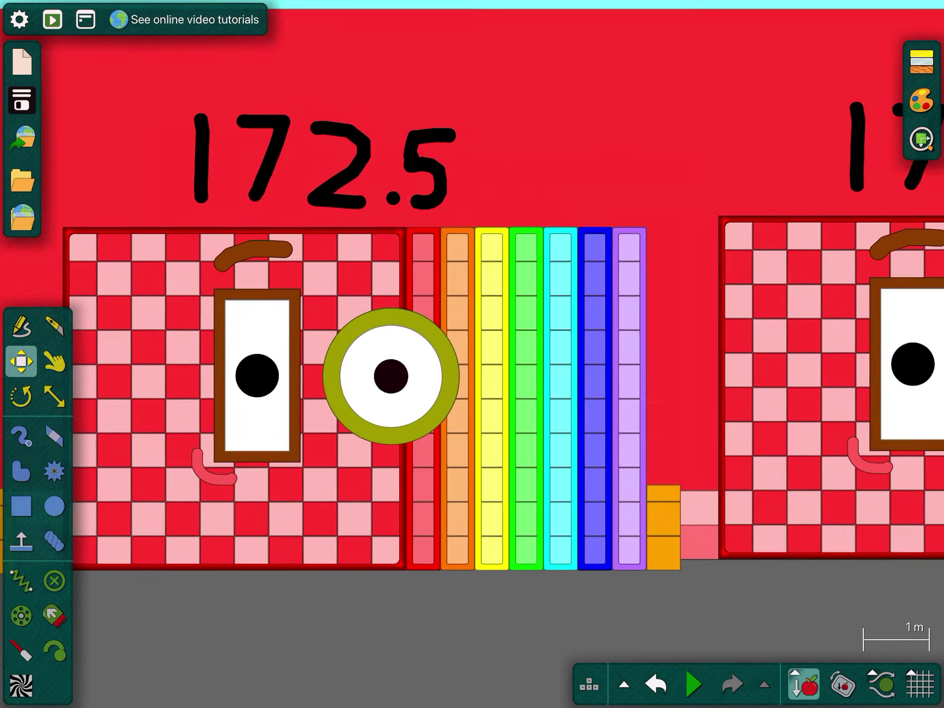
scroll(473, 370, "right", 5)
Rotate the 172.625 character, then spin it back upright.
left_click(22, 397)
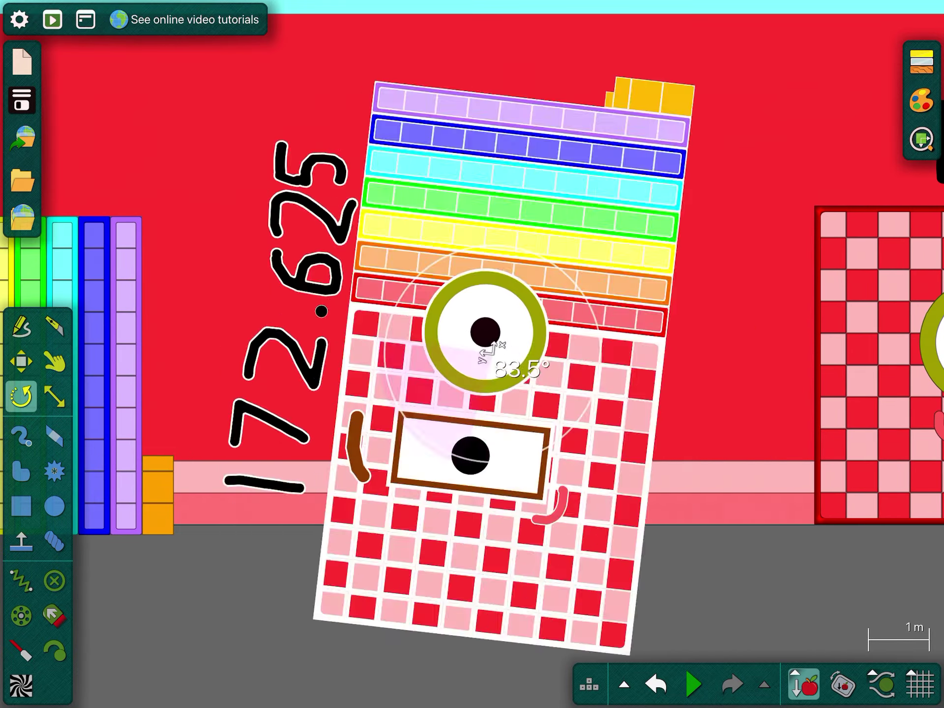
mouse_move(487, 325)
left_mouse_down()
mouse_move(502, 354)
mouse_move(490, 348)
left_mouse_up()
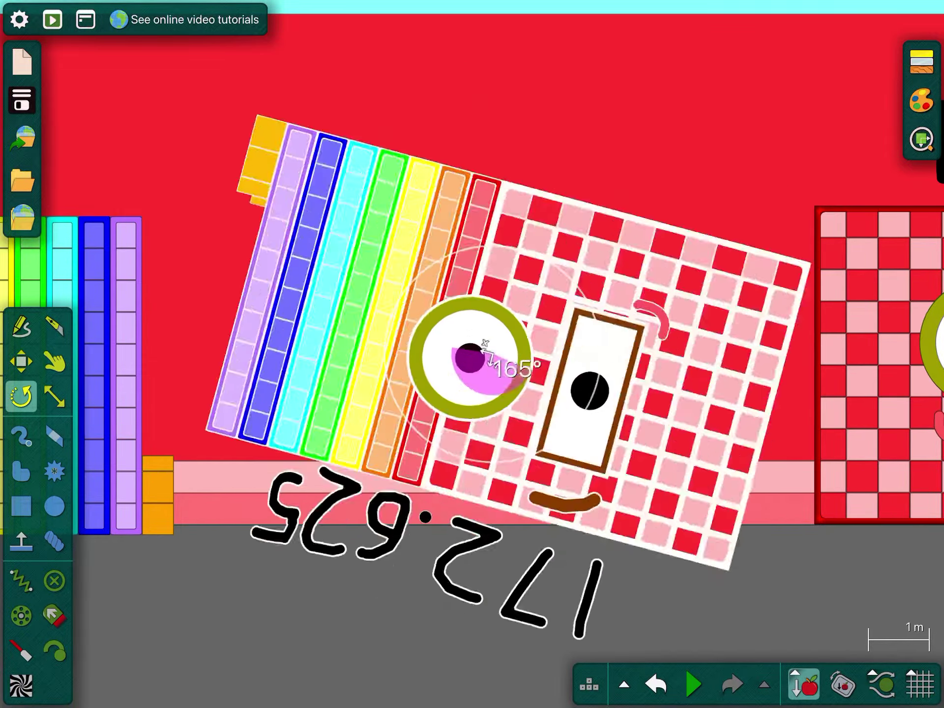
mouse_move(490, 348)
left_mouse_down()
mouse_move(487, 399)
mouse_move(470, 380)
left_mouse_up()
scroll(473, 369, "right", 5)
Nudge the 172.75 character and move the 172.875 character down and left.
left_click(53, 361)
left_click(21, 361)
scroll(472, 368, "right", 5)
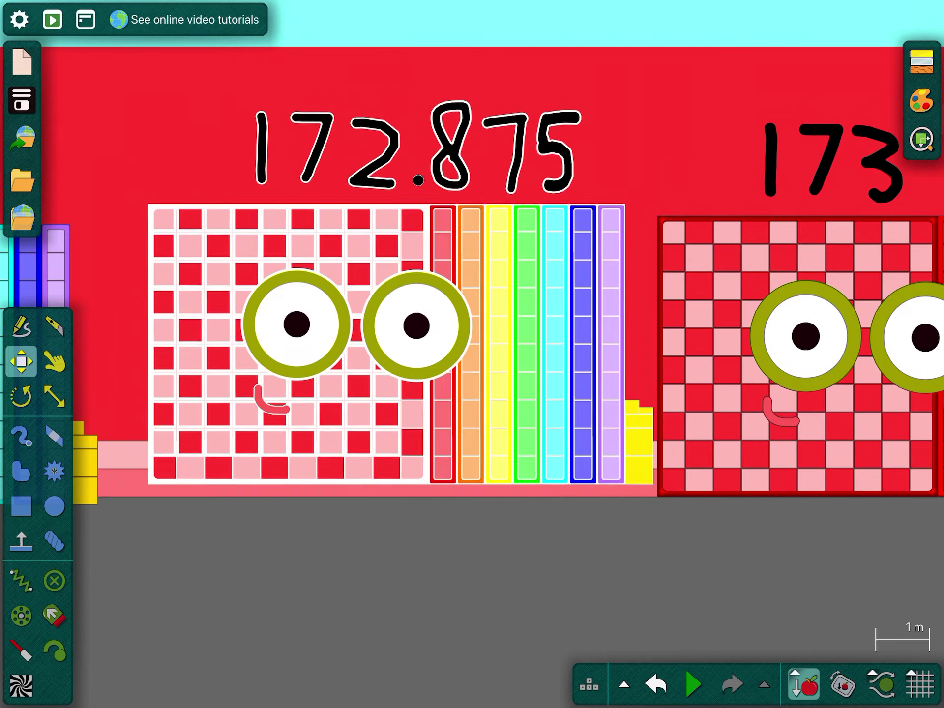
mouse_move(413, 339)
left_mouse_down()
mouse_move(384, 369)
mouse_move(319, 369)
mouse_move(351, 354)
mouse_move(344, 367)
left_mouse_up()
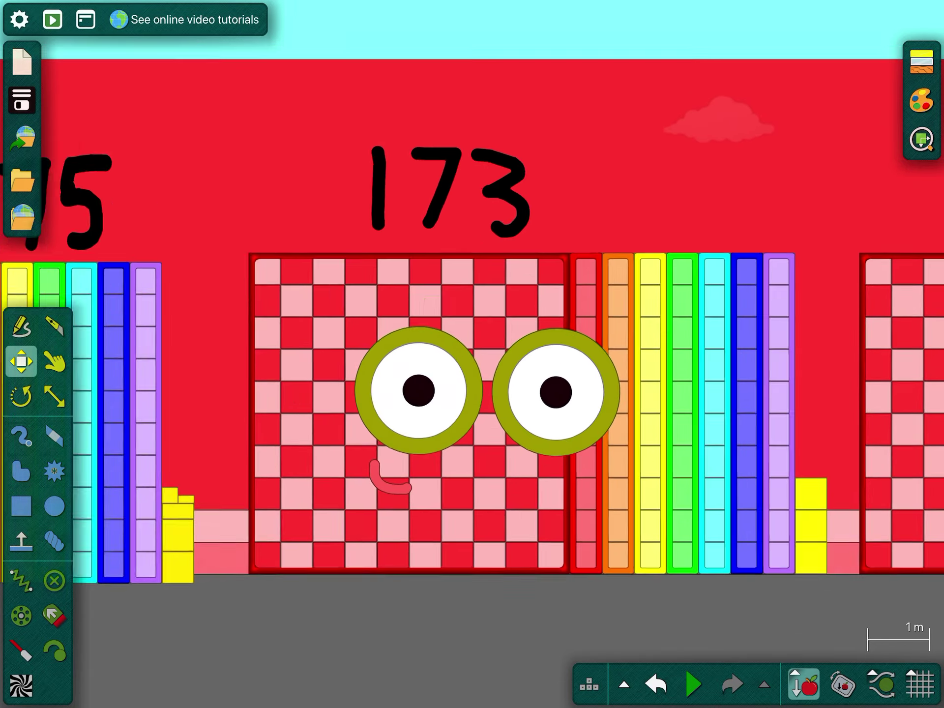
Bring the 173 character into view, tilt it, then turn it back upright.
left_click_drag(665, 332, 370, 332)
left_click(21, 397)
left_click_drag(413, 413, 468, 428)
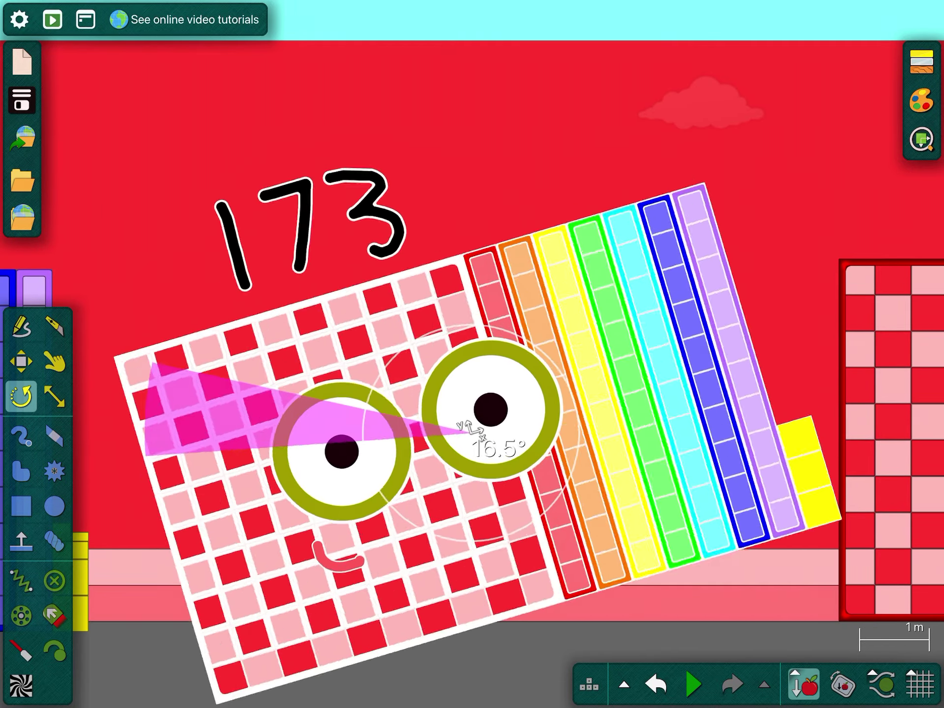
left_click_drag(517, 369, 531, 413)
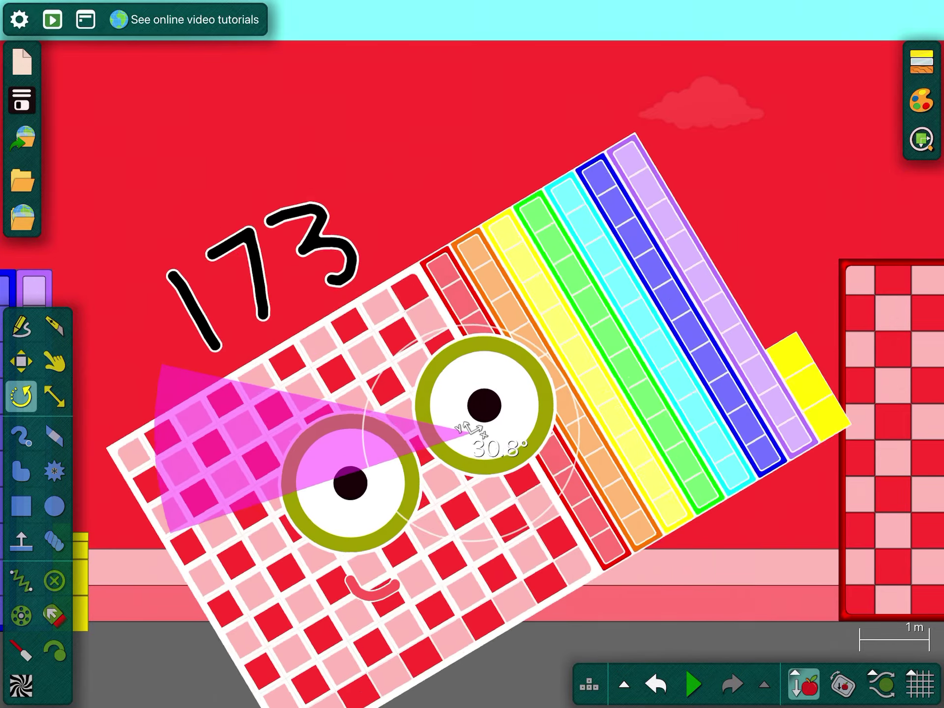
left_click_drag(472, 431, 475, 435)
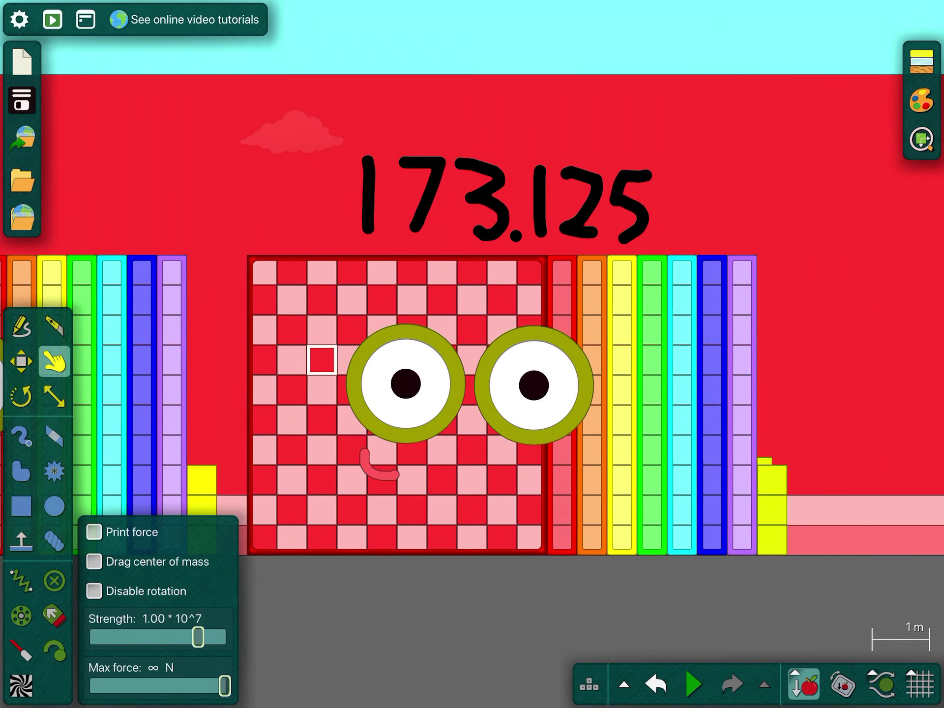
Move the 173.125 character left and down, then pull down the notification screen.
left_click(22, 360)
mouse_move(443, 406)
left_mouse_down()
mouse_move(391, 452)
mouse_move(517, 436)
left_mouse_up()
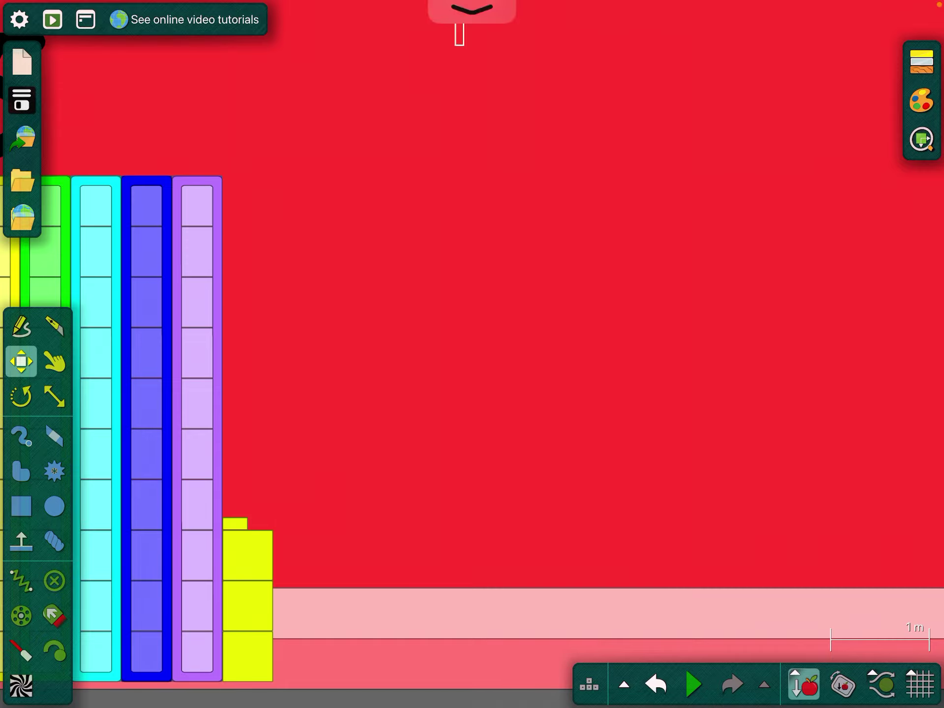
left_click_drag(473, 7, 472, 516)
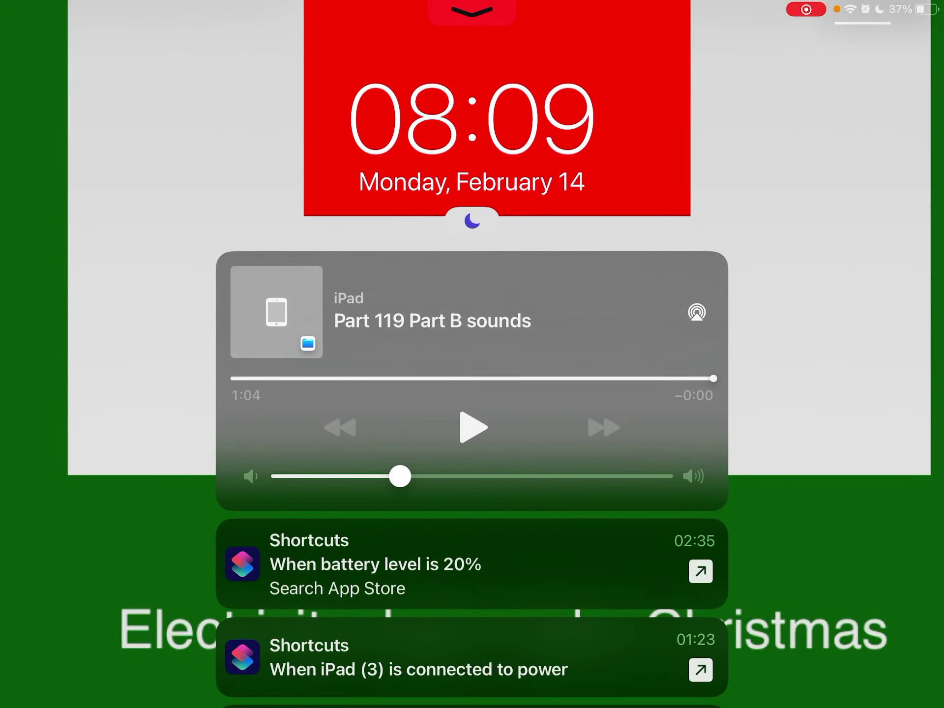
left_click_drag(864, 8, 863, 295)
scroll(767, 369, "down", 3)
Turn on recording microphone audio, dismiss Control Center, and go to the iPad home screen.
left_click(803, 565)
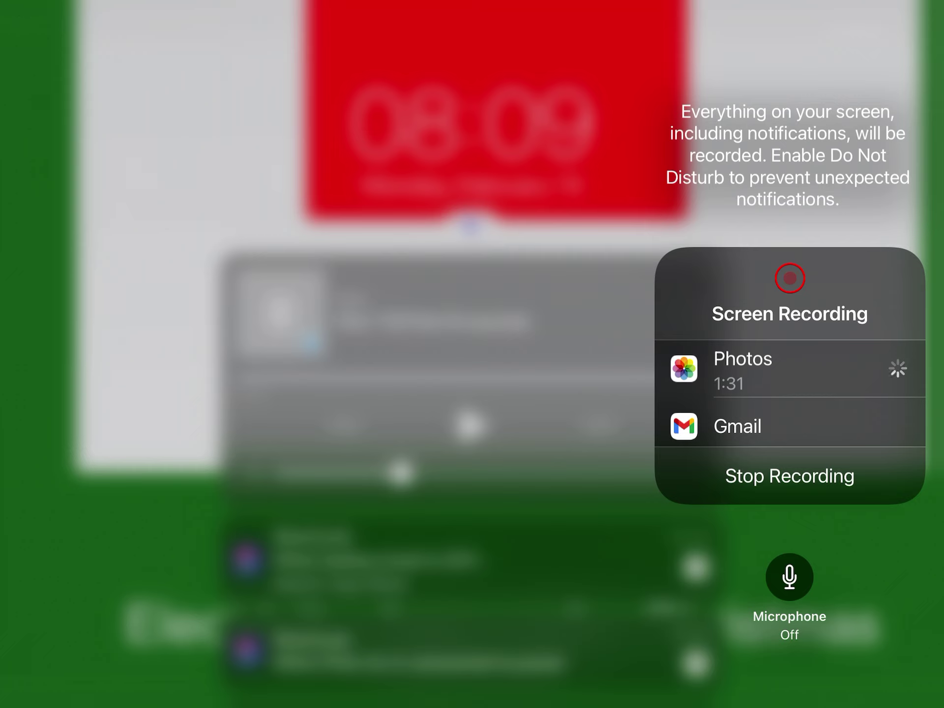
left_click(790, 577)
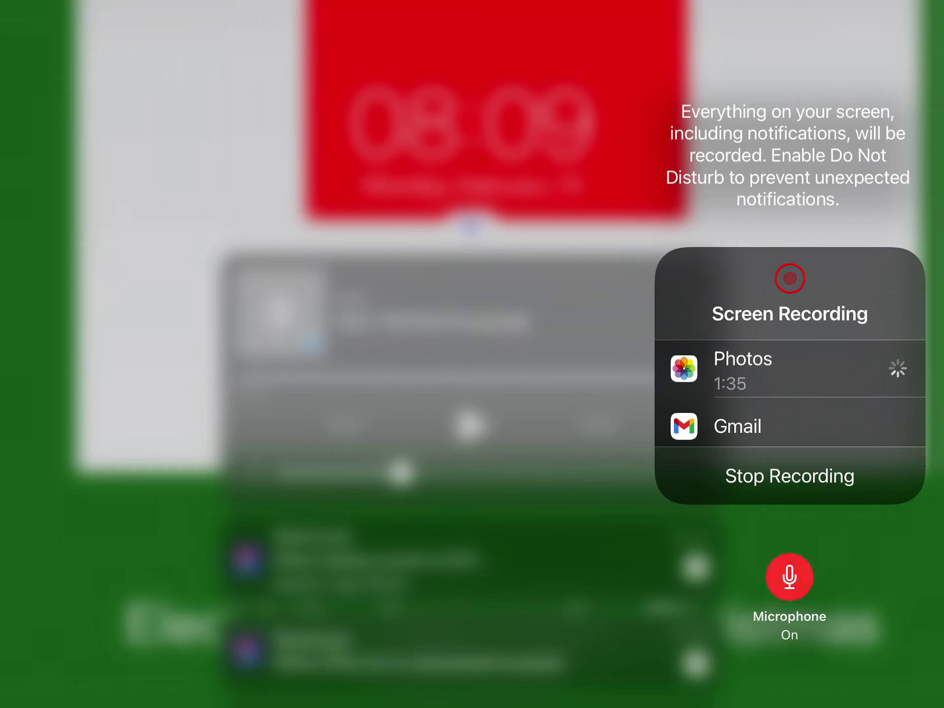
left_click(295, 148)
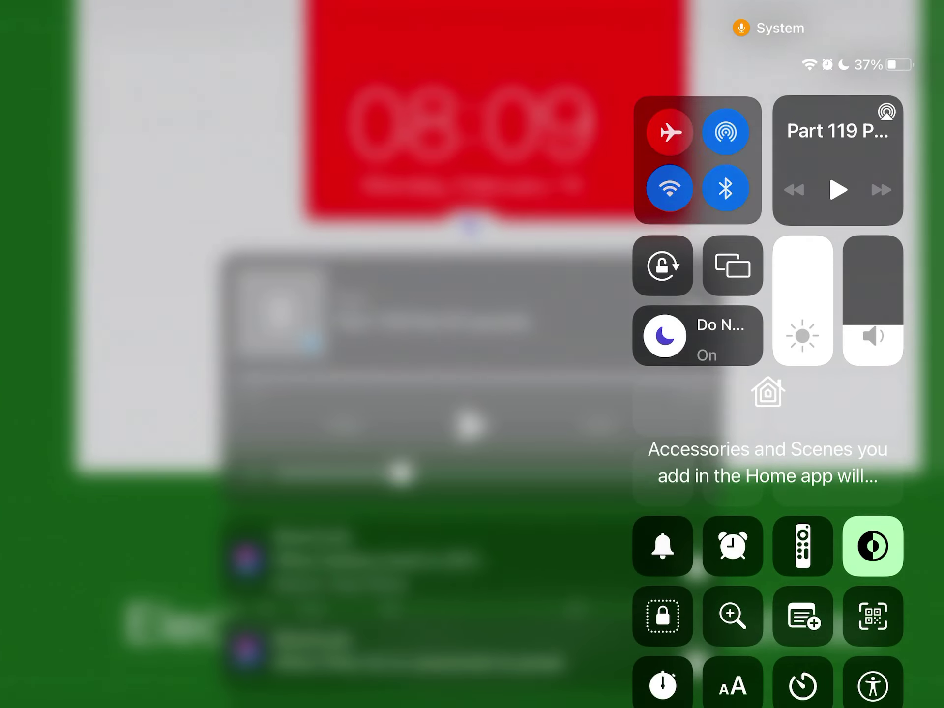
left_click(296, 149)
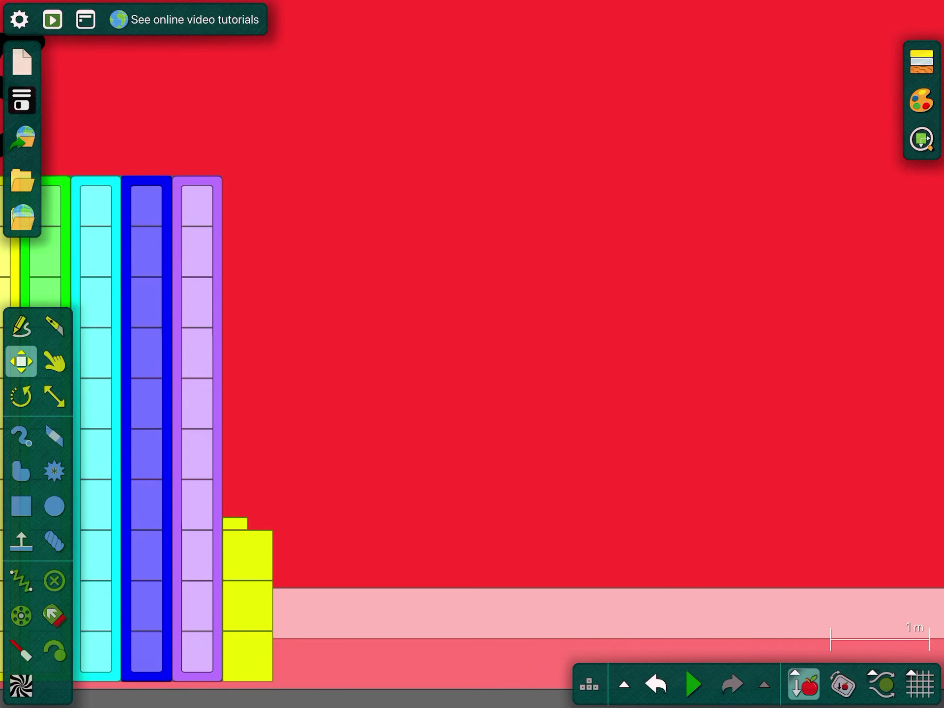
key("super+h")
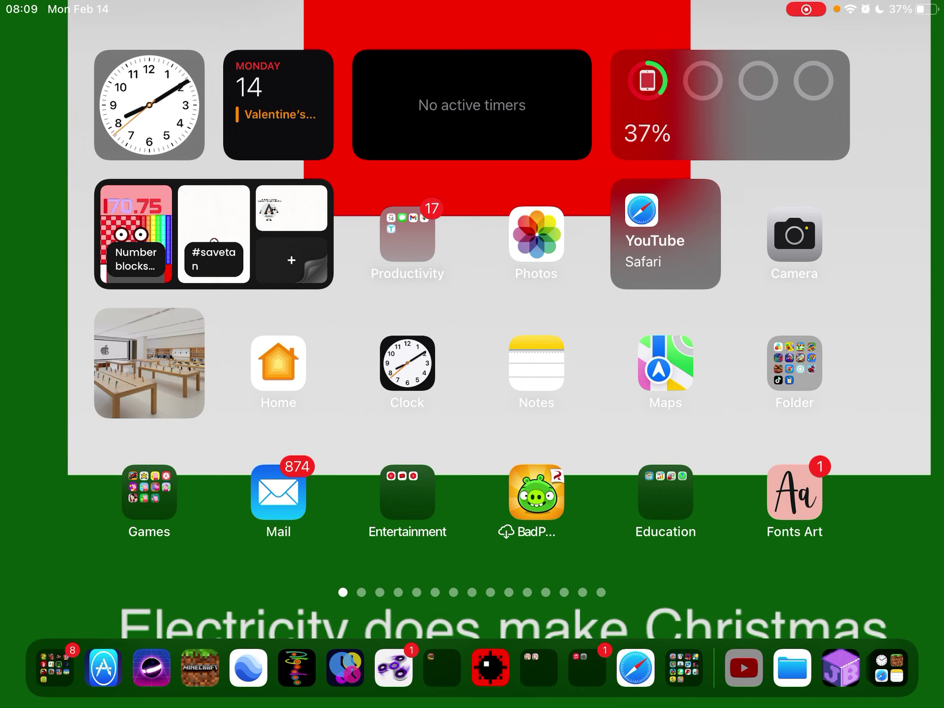
Open the part 2 Numberblocks band eighths video from YouTube's uploaded videos library.
left_click(745, 669)
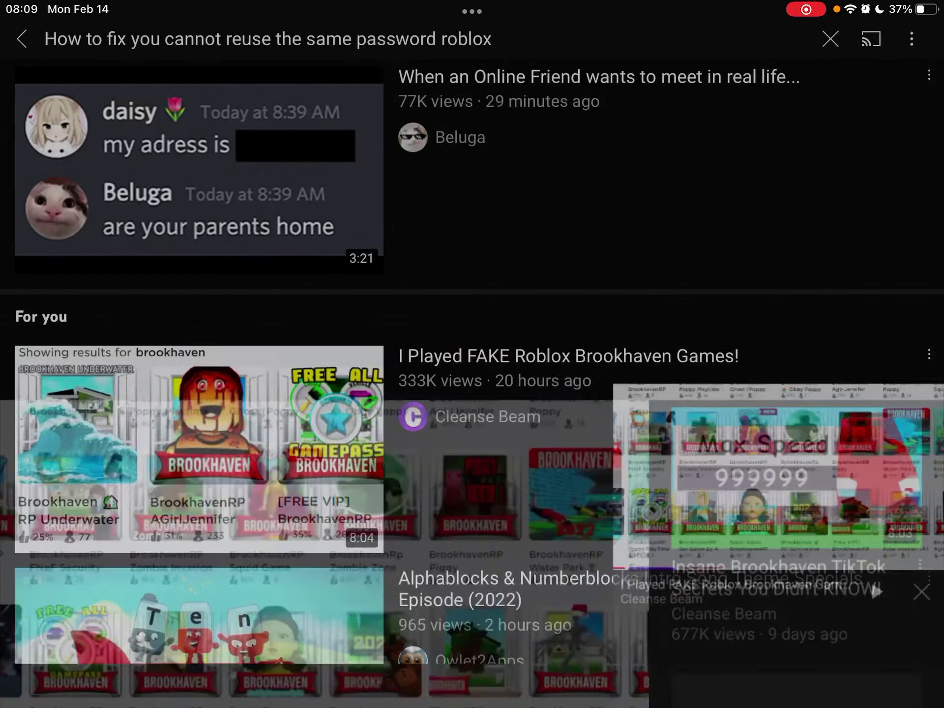
left_click(666, 686)
left_click(921, 639)
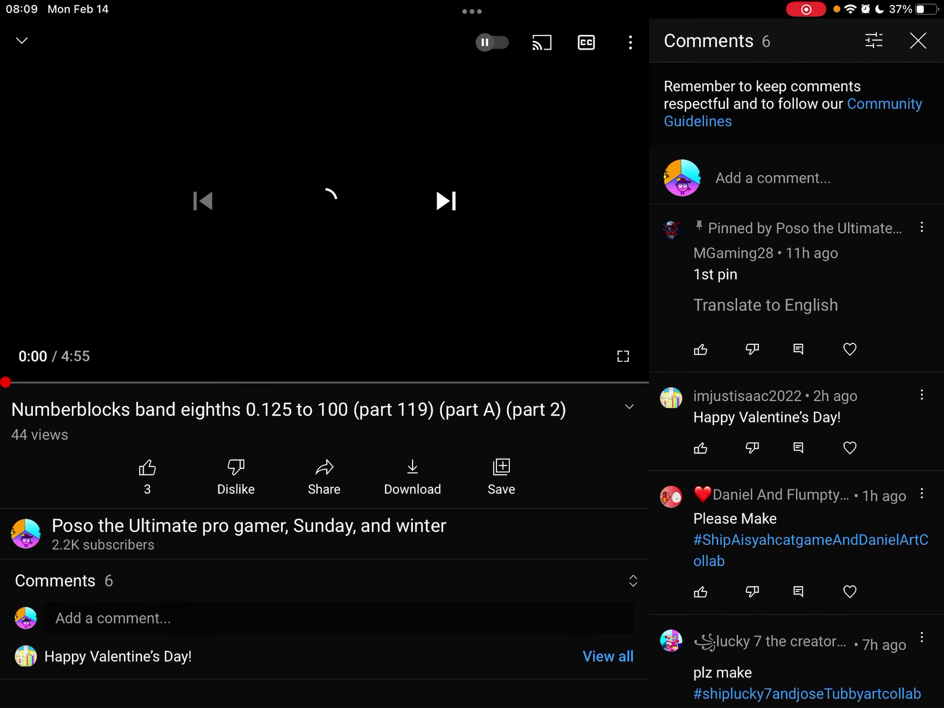
scroll(797, 407, "down", 3)
Start a comment, dismiss the keyboard, and open the #shiplucky7andjosetubbyartcollab hashtag page.
left_click(339, 618)
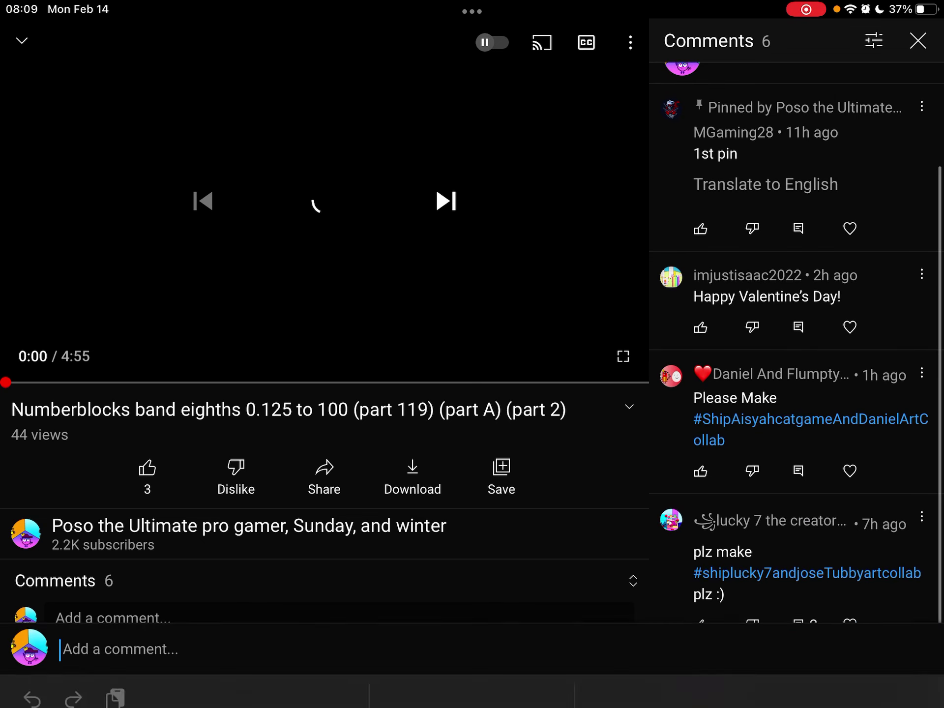
key("Escape")
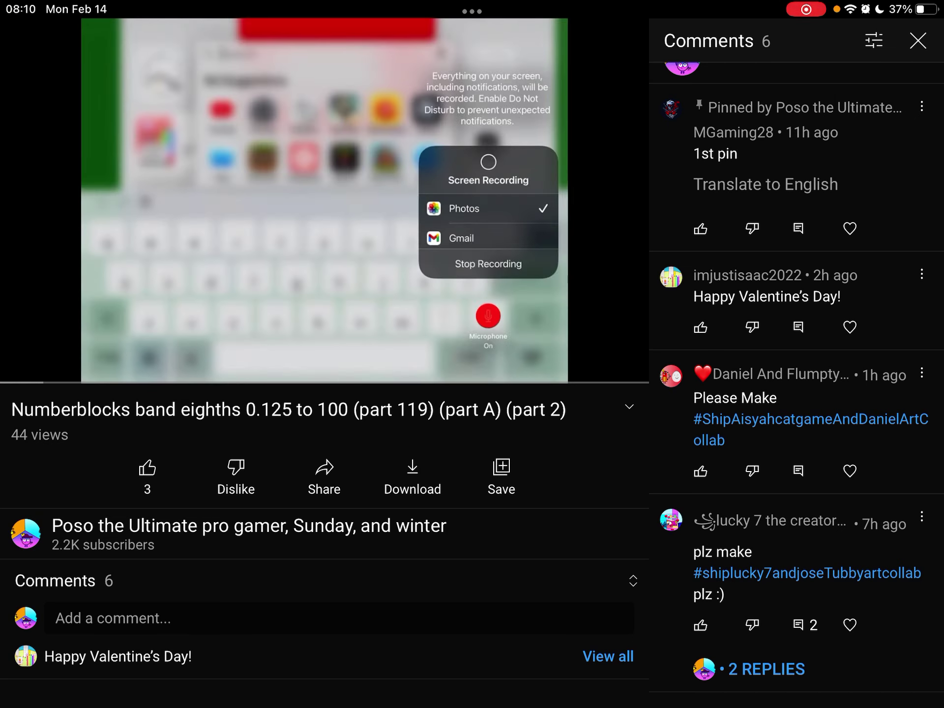
scroll(797, 369, "down", 1)
left_click(807, 573)
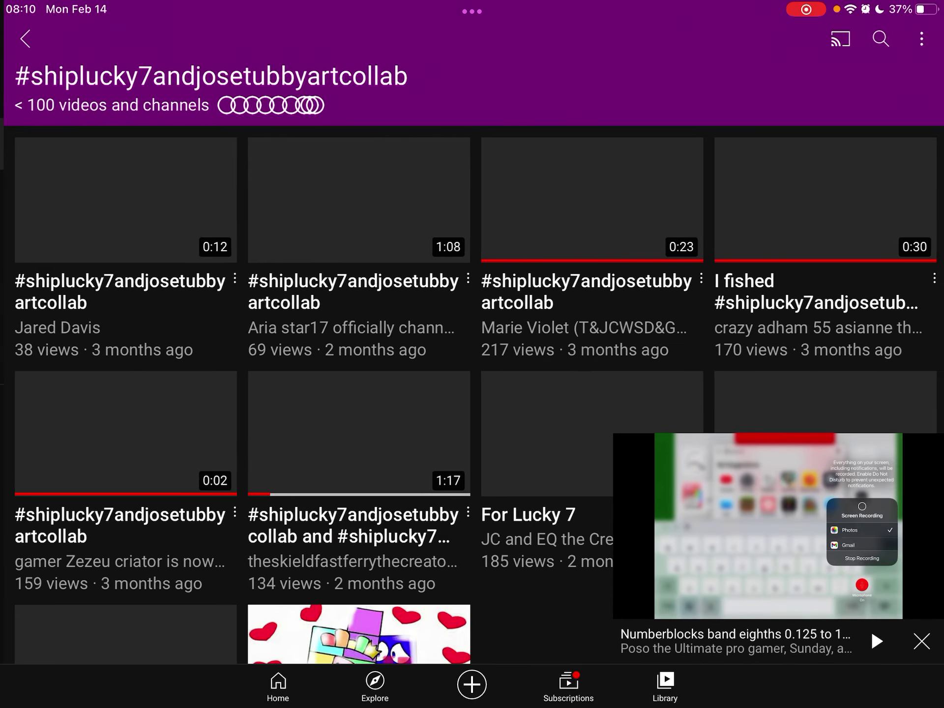
scroll(472, 369, "down", 3)
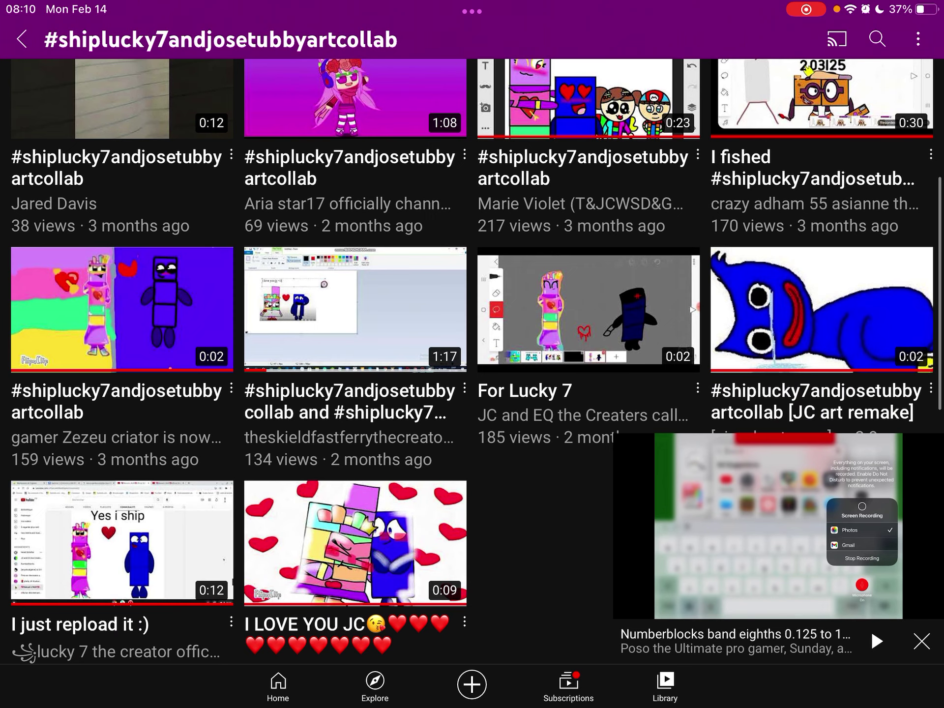
scroll(473, 369, "down", 2)
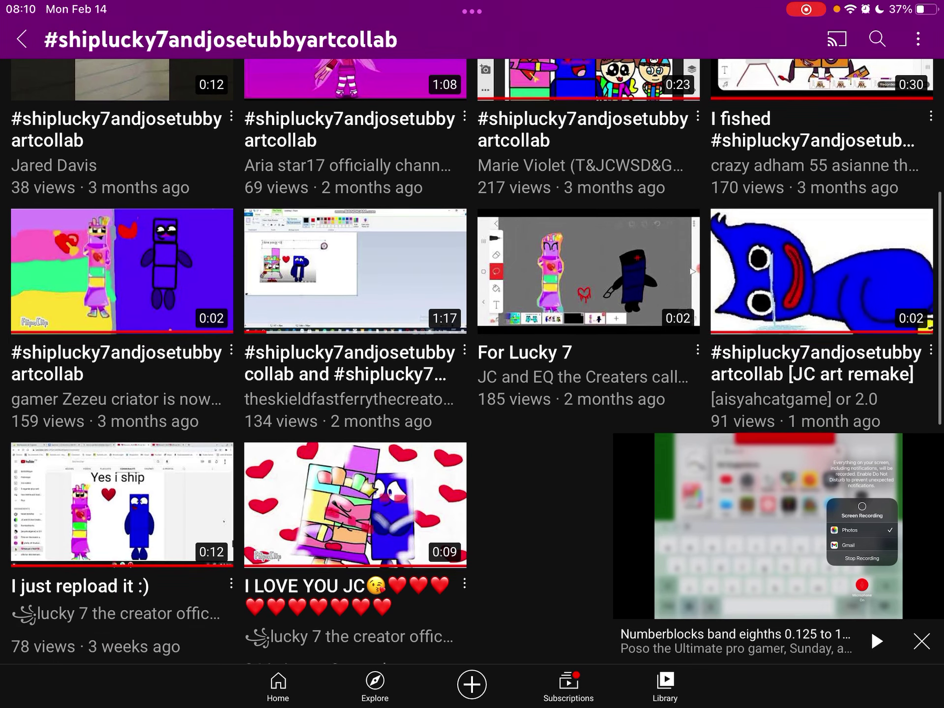
Open the part 1 Numberblocks band eighths video from the library and minimize it.
left_click(21, 40)
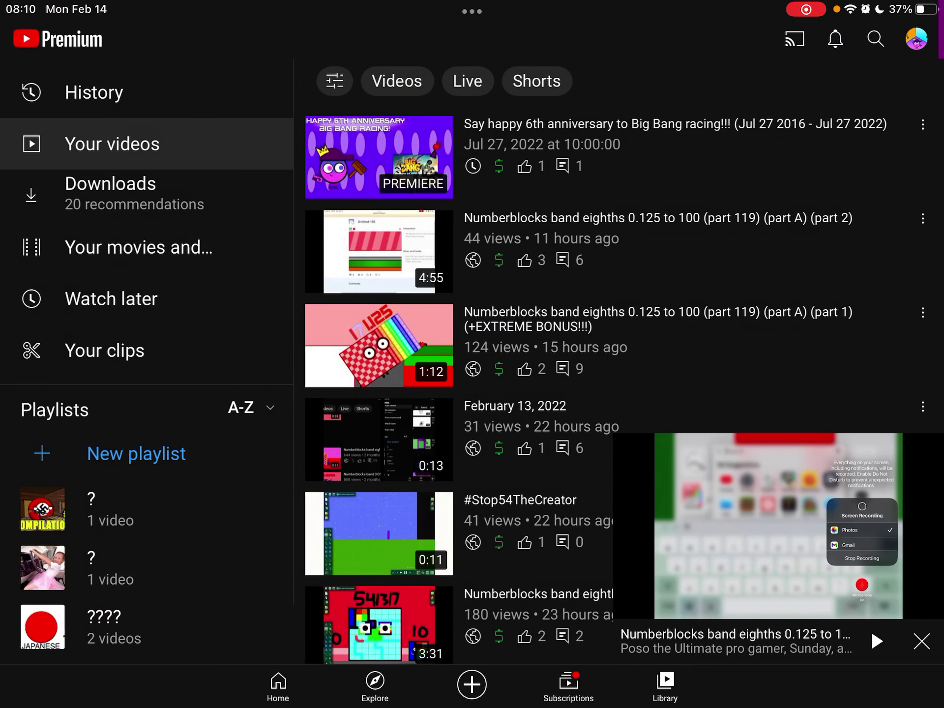
left_click(382, 345)
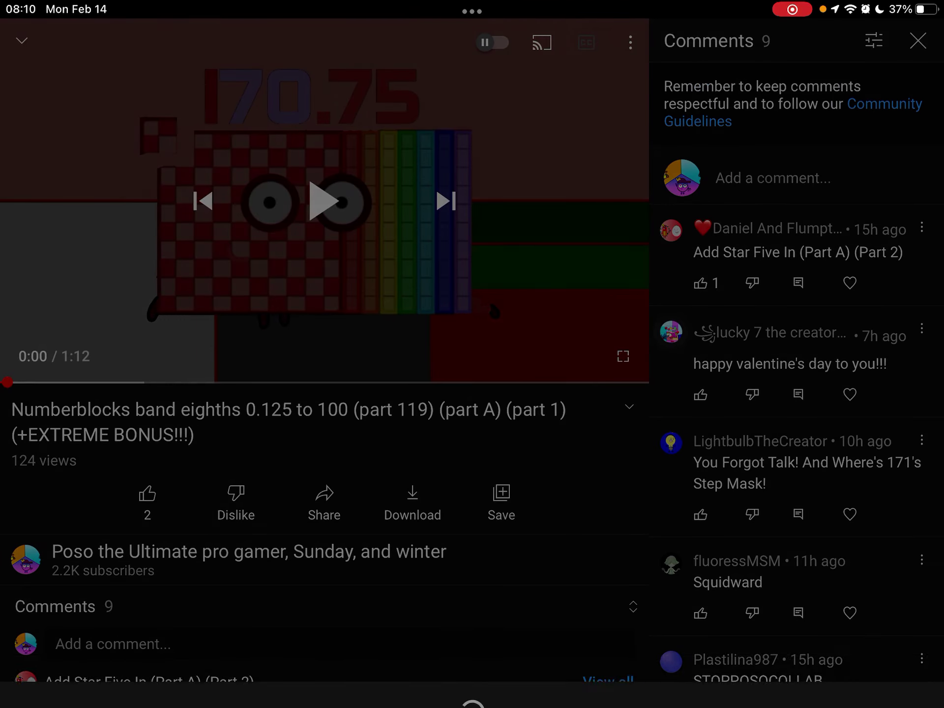
left_click_drag(490, 299, 489, 591)
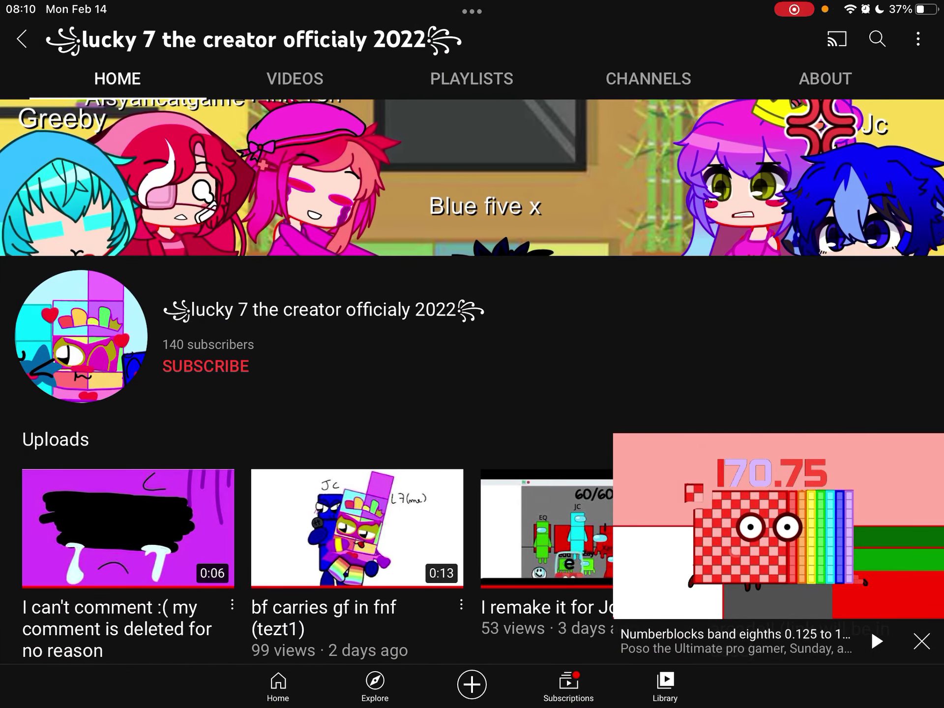
Browse the lucky 7 channel's Videos and Home tabs, refreshing the uploads list.
left_click(295, 79)
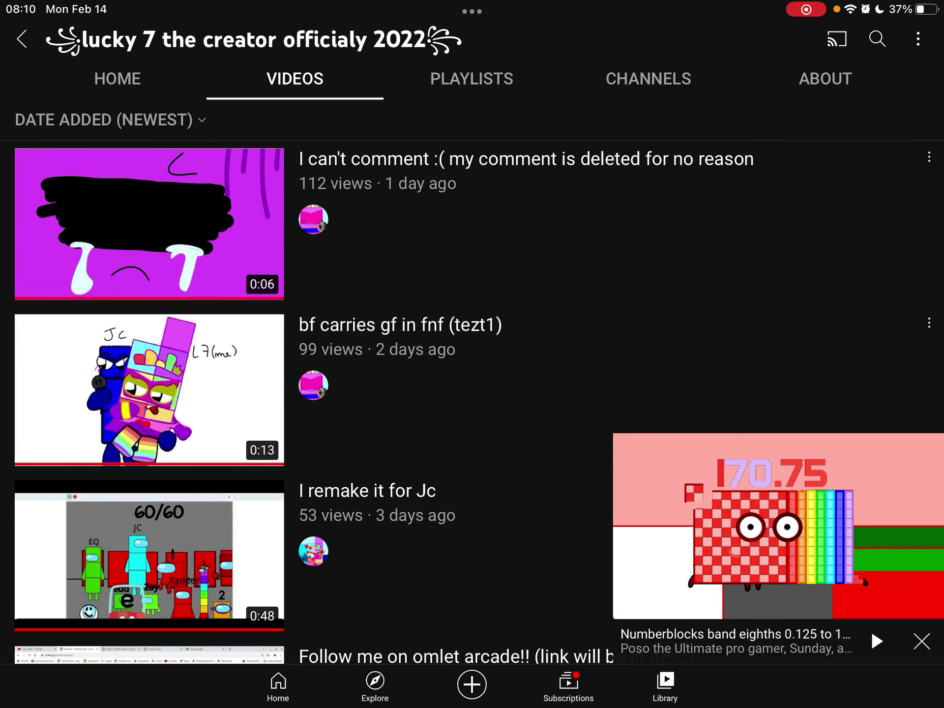
left_click_drag(472, 295, 473, 443)
left_click_drag(473, 296, 473, 413)
left_click(117, 78)
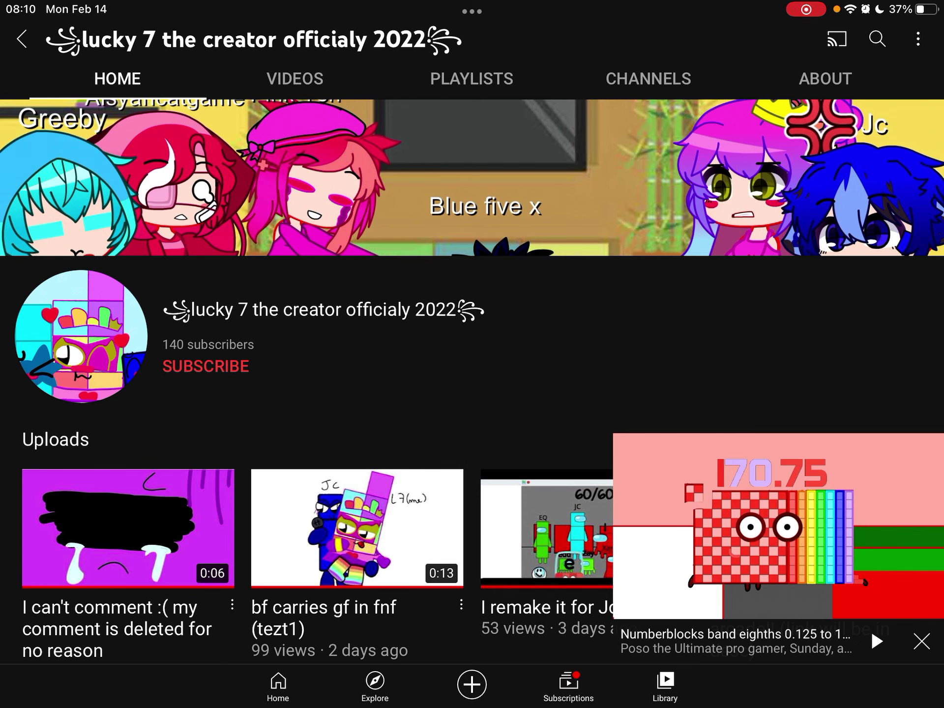
left_click(295, 78)
left_click_drag(472, 295, 472, 443)
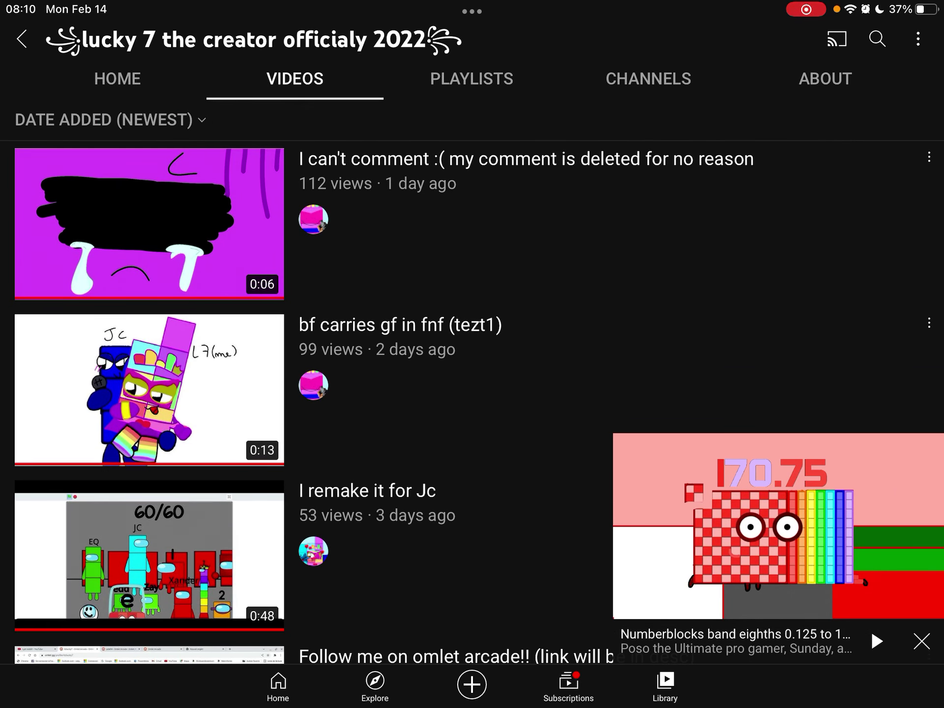
scroll(472, 369, "down", 5)
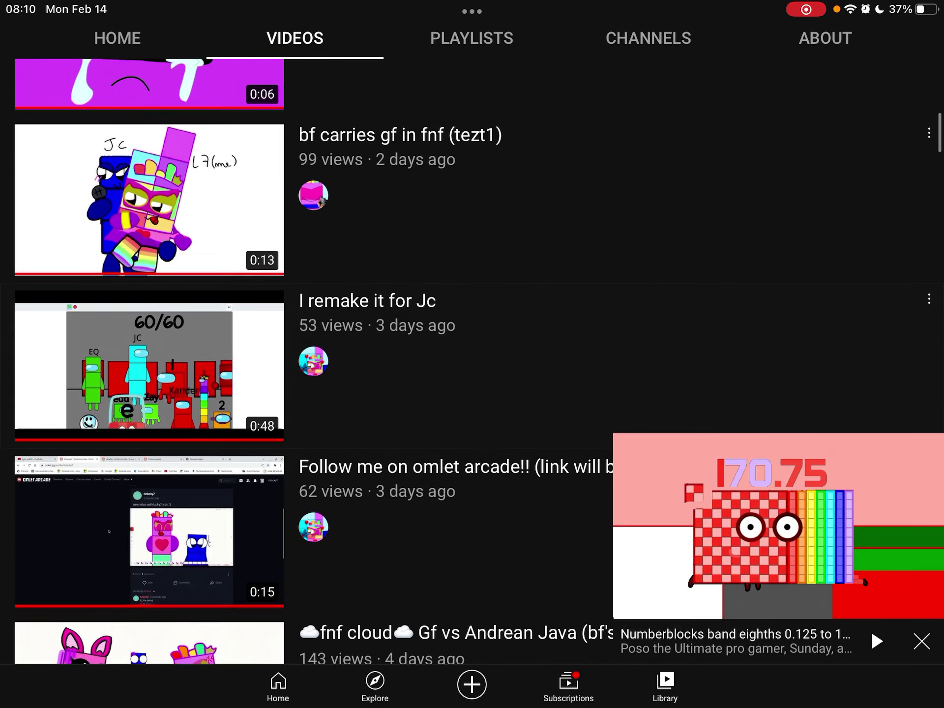
scroll(473, 369, "down", 5)
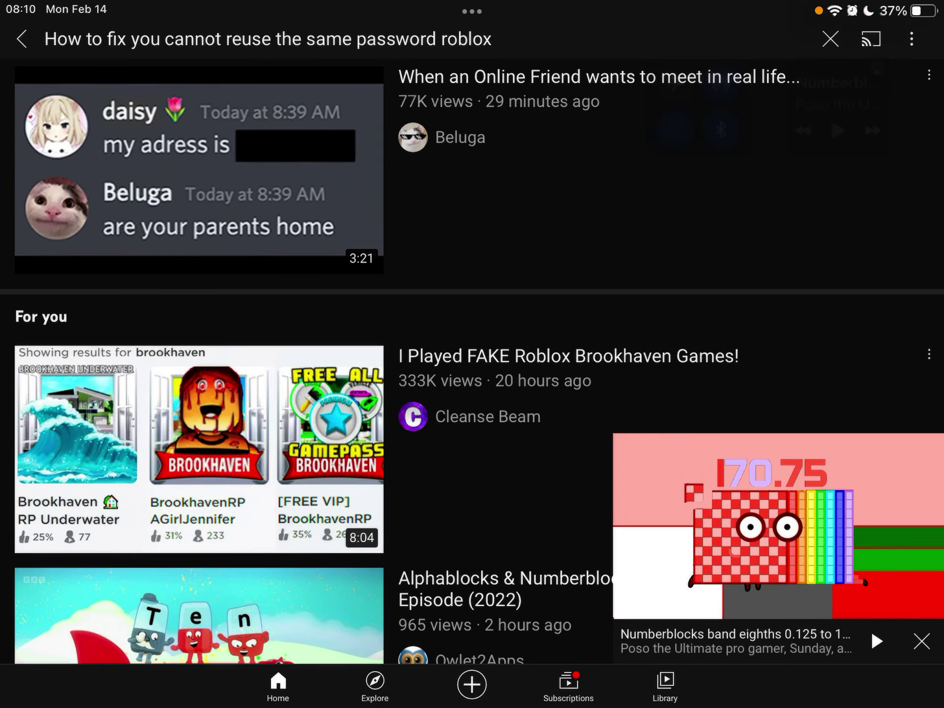
Bring up Control Center over YouTube and open the Screen Recording options.
left_click_drag(886, 4, 885, 221)
left_click(801, 564)
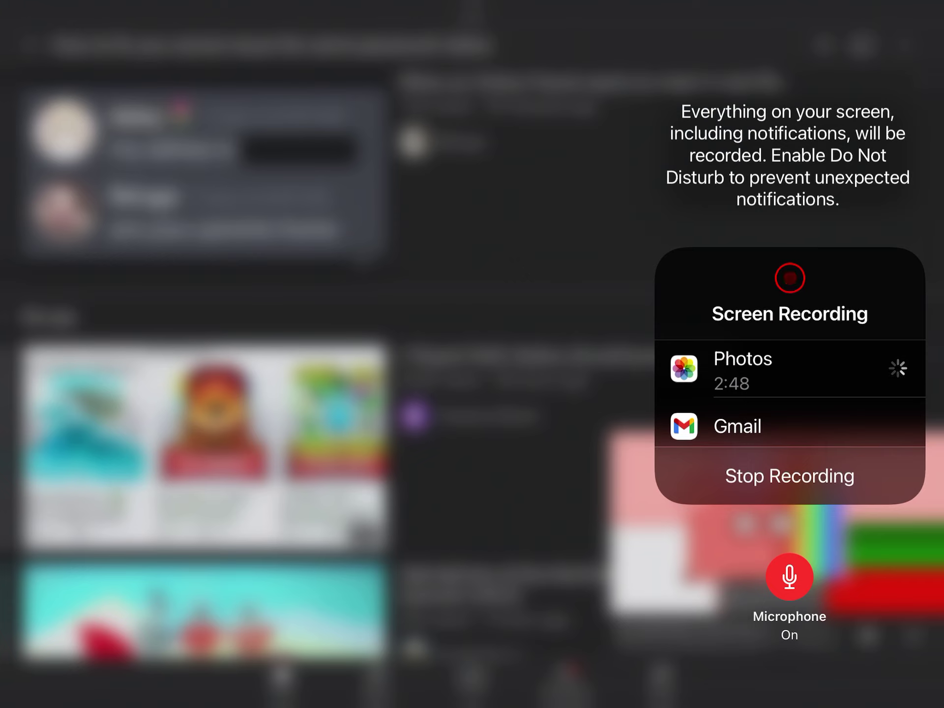